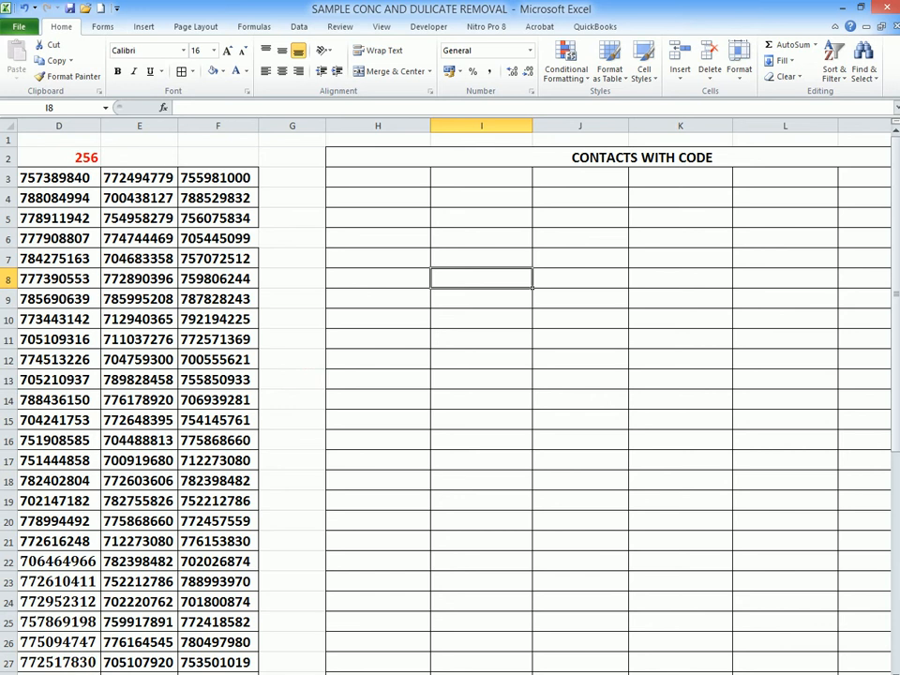
Switch to the Rank Sample workbook with the ICT marks table.
left_click(187, 661)
left_click(467, 314)
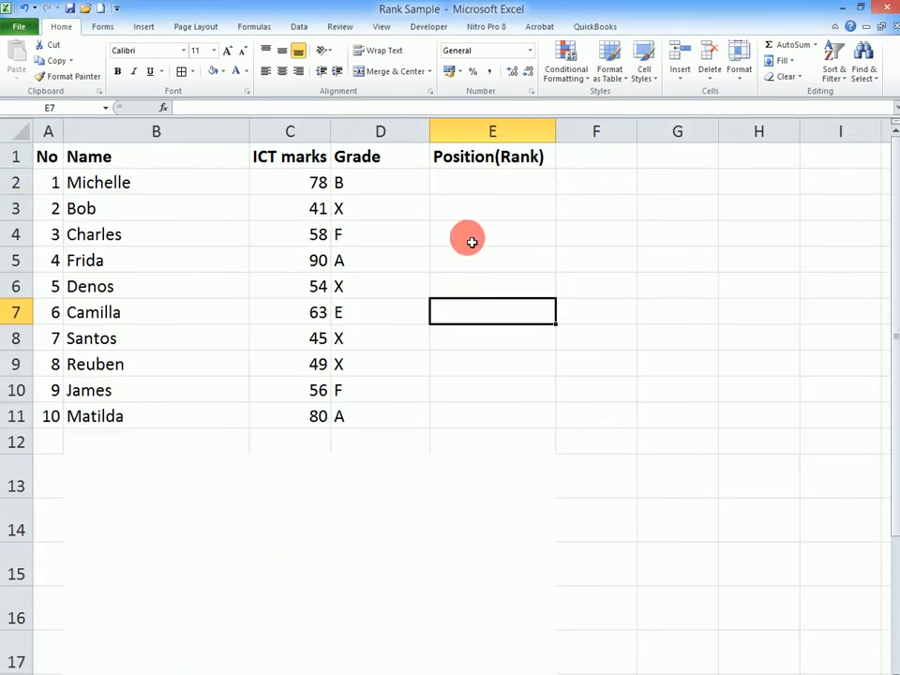
scroll(459, 457, "up", 2)
scroll(498, 458, "up", 1)
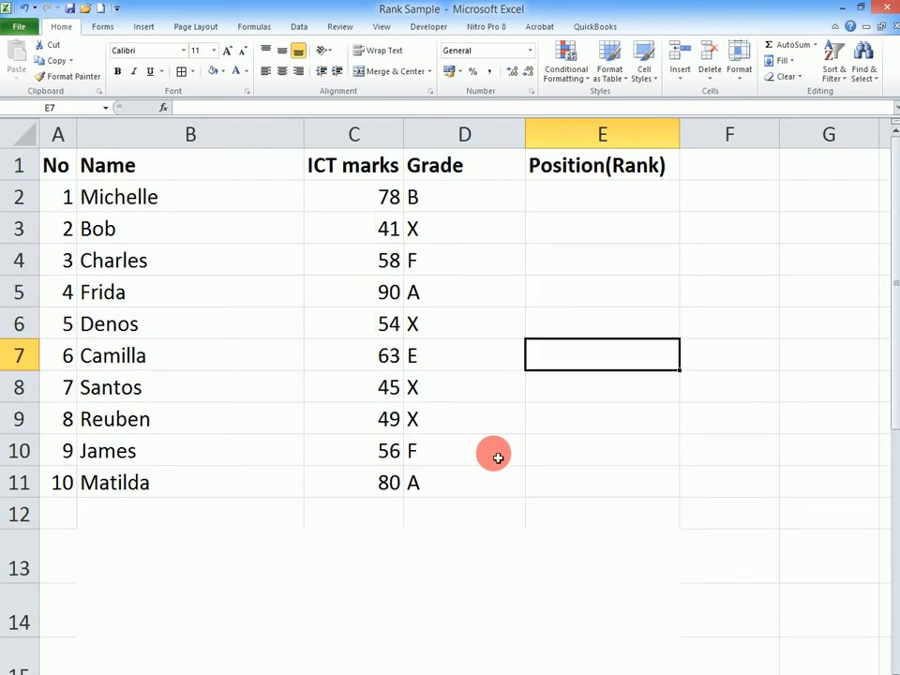
Search the function library for "rank" and insert the RANK function in cell E2.
left_click(596, 210)
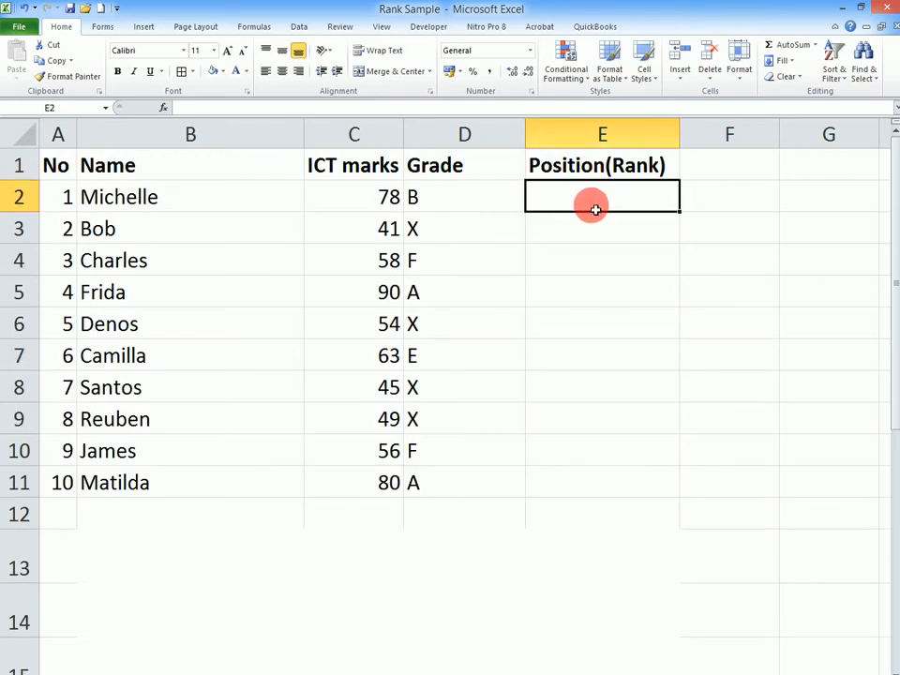
left_click(164, 108)
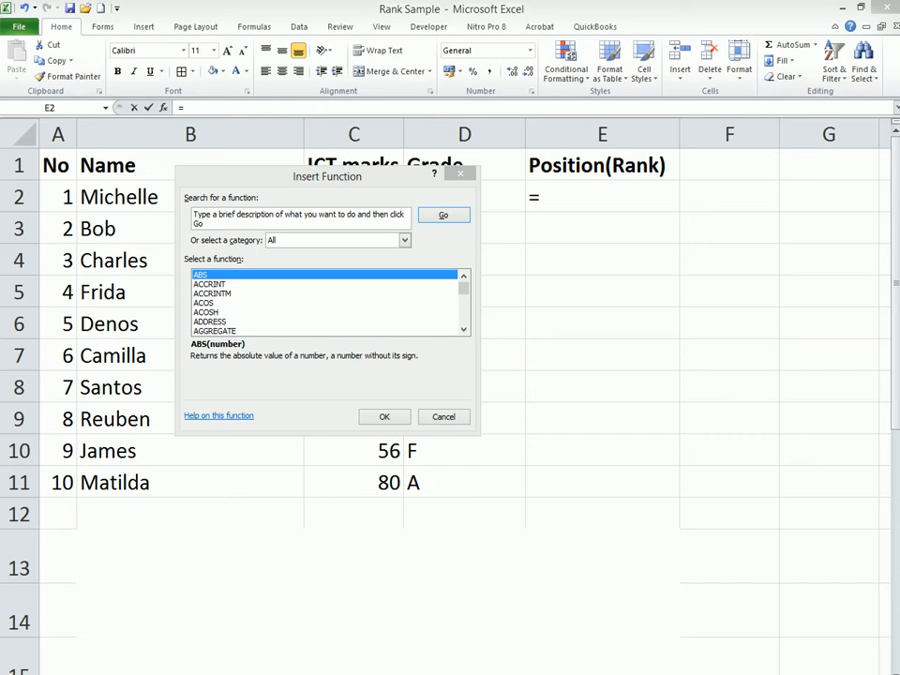
left_click(430, 449)
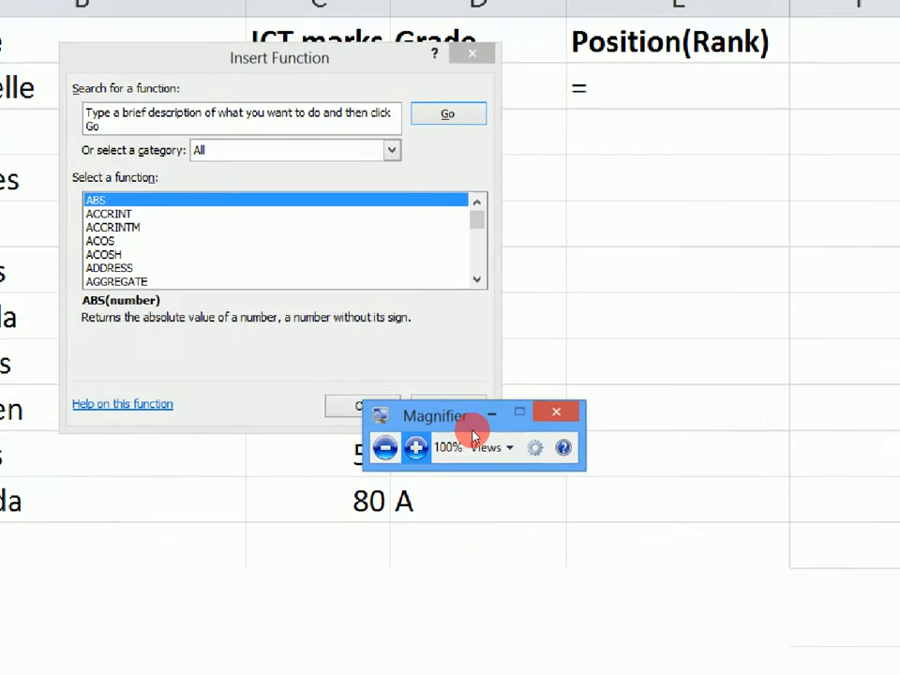
left_click(491, 412)
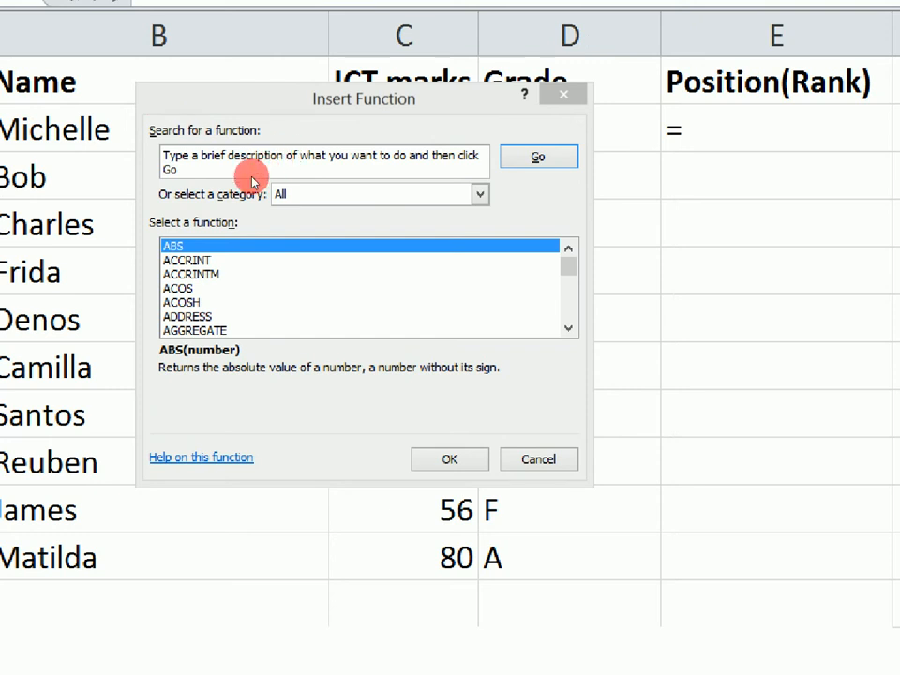
left_click_drag(251, 177, 265, 175)
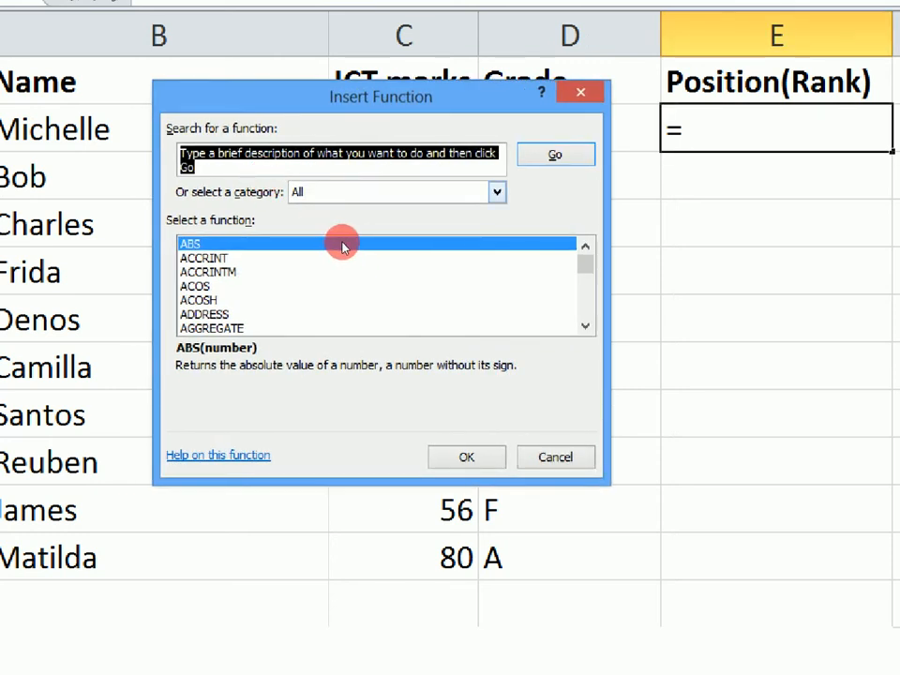
type("rank")
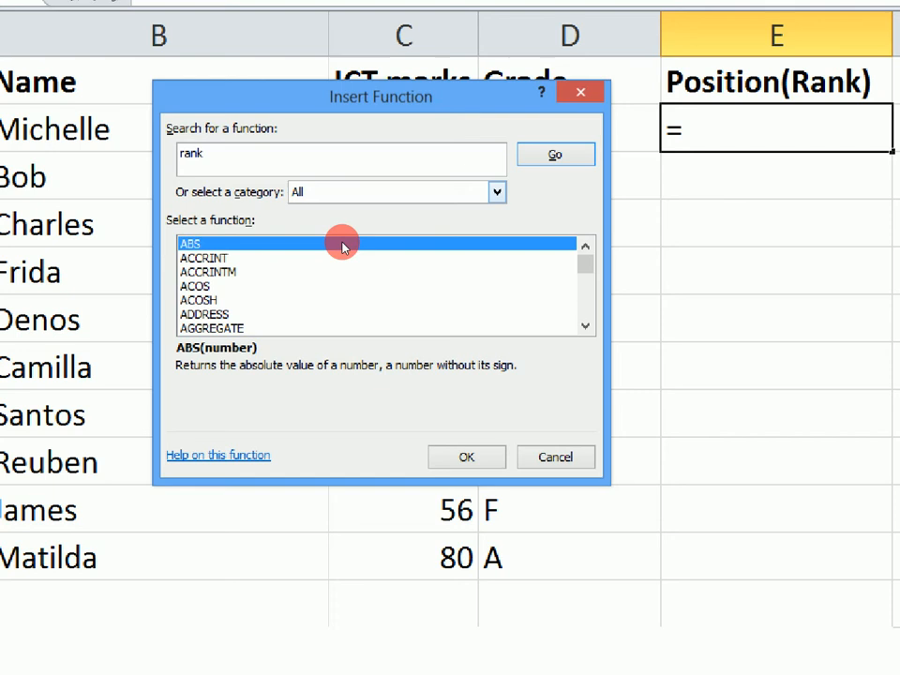
key("Return")
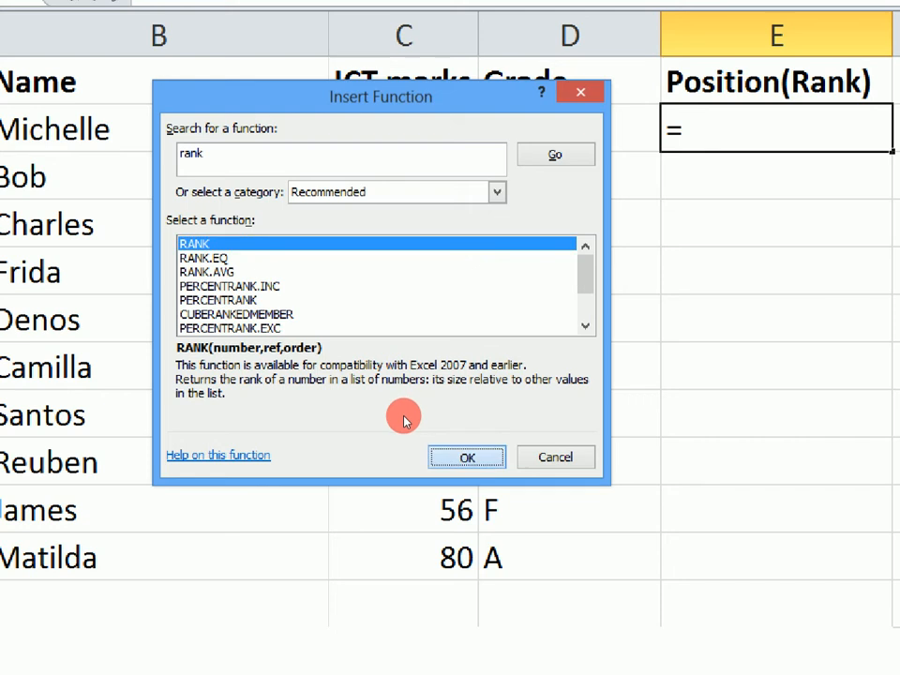
key("Return")
Set the Number argument of RANK to the first ICT mark in C2.
left_click_drag(293, 197, 361, 209)
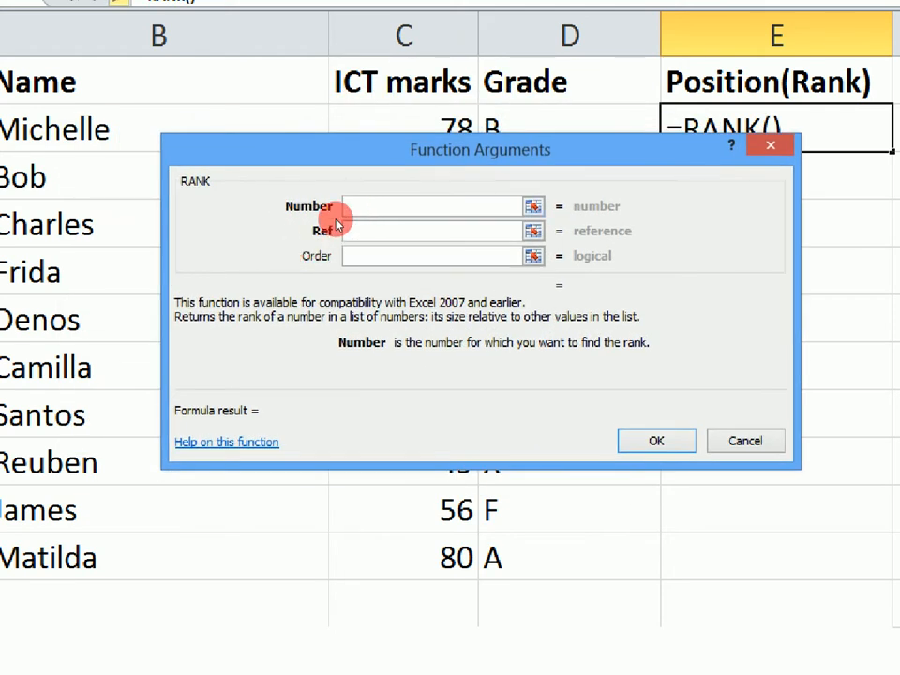
left_click_drag(339, 223, 645, 318)
left_click_drag(534, 283, 496, 311)
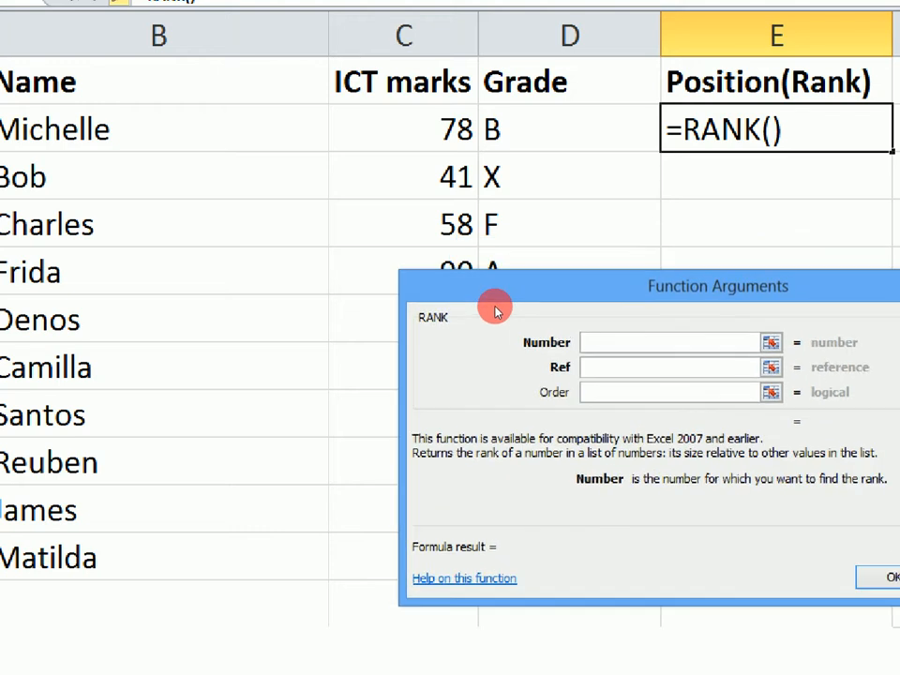
left_click(377, 136)
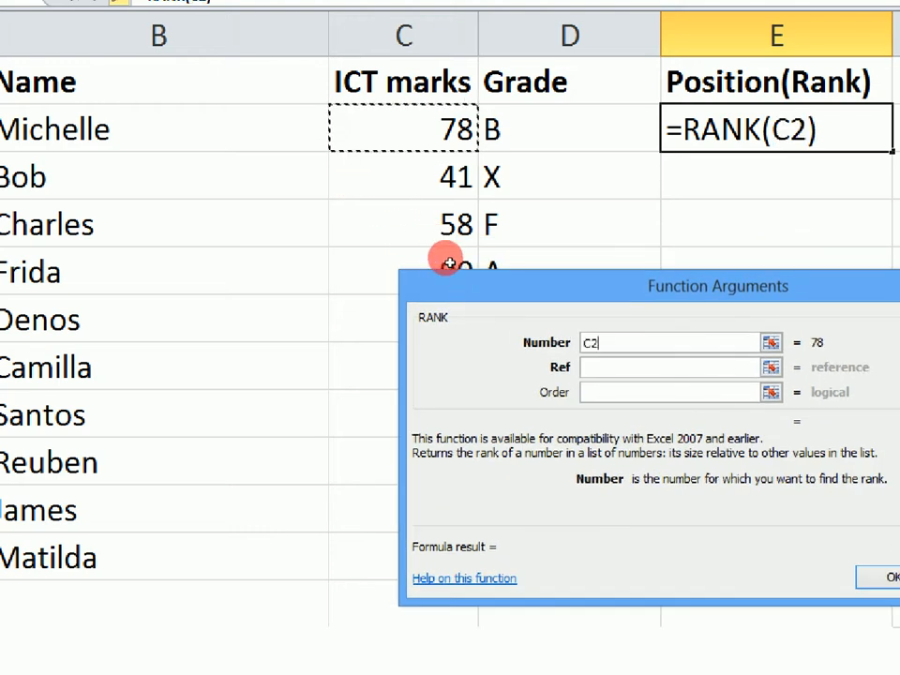
Set the Ref argument to the ICT marks in C2:C11 and make it the absolute reference $C$2:$C$11.
left_click_drag(443, 294, 246, 174)
left_click_drag(316, 234, 343, 273)
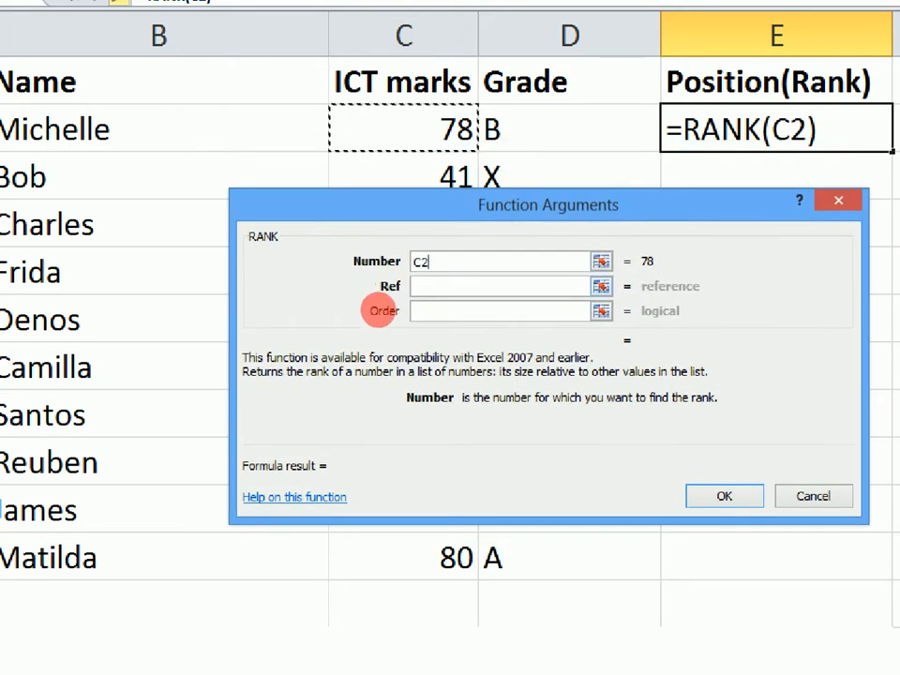
key("Tab")
left_click_drag(302, 207, 532, 325)
left_click_drag(362, 139, 366, 492)
left_click_drag(506, 317, 385, 271)
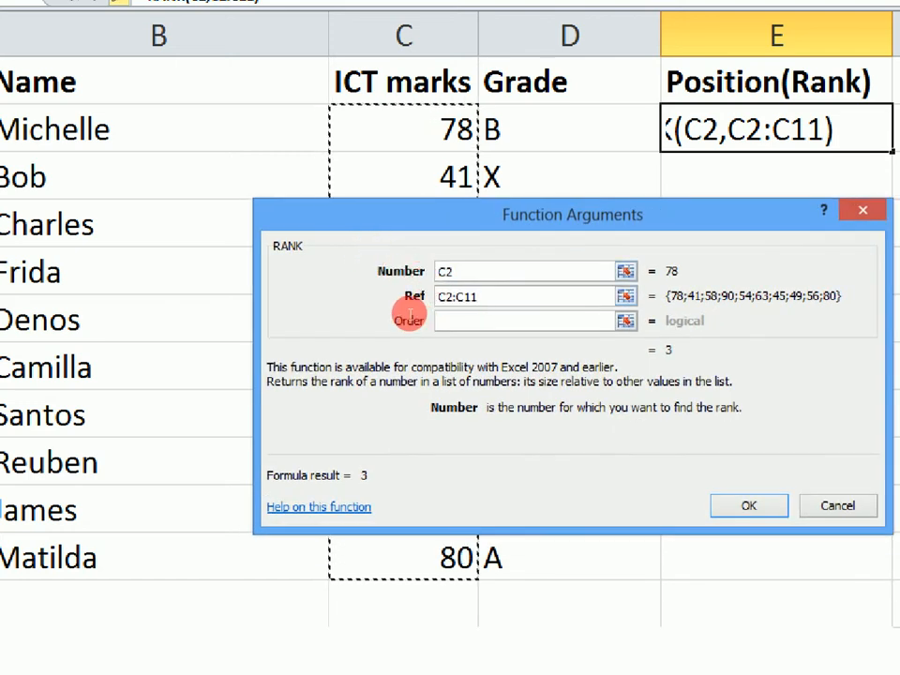
left_click(411, 309)
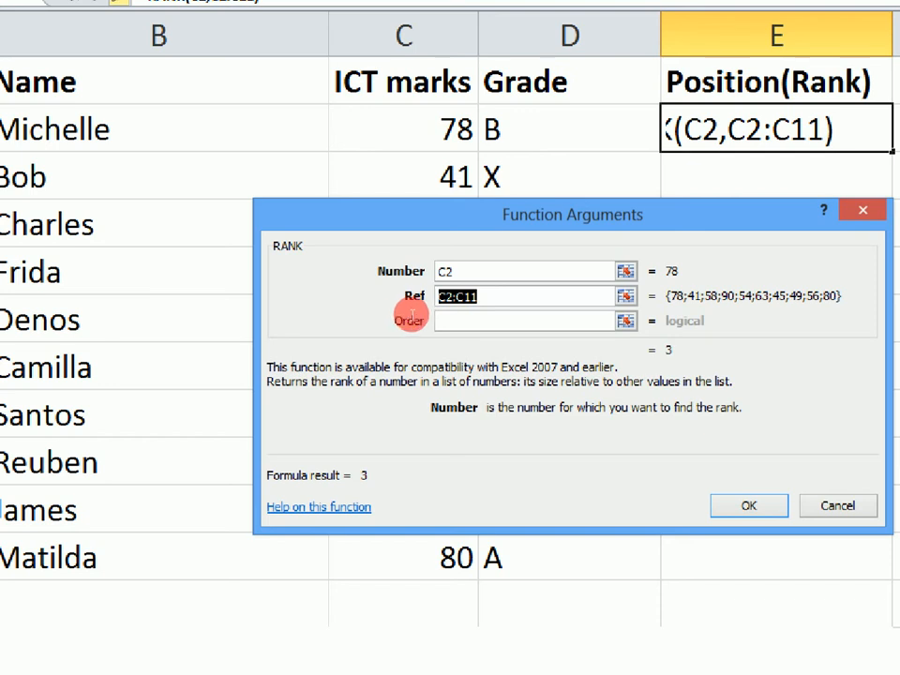
key("F4")
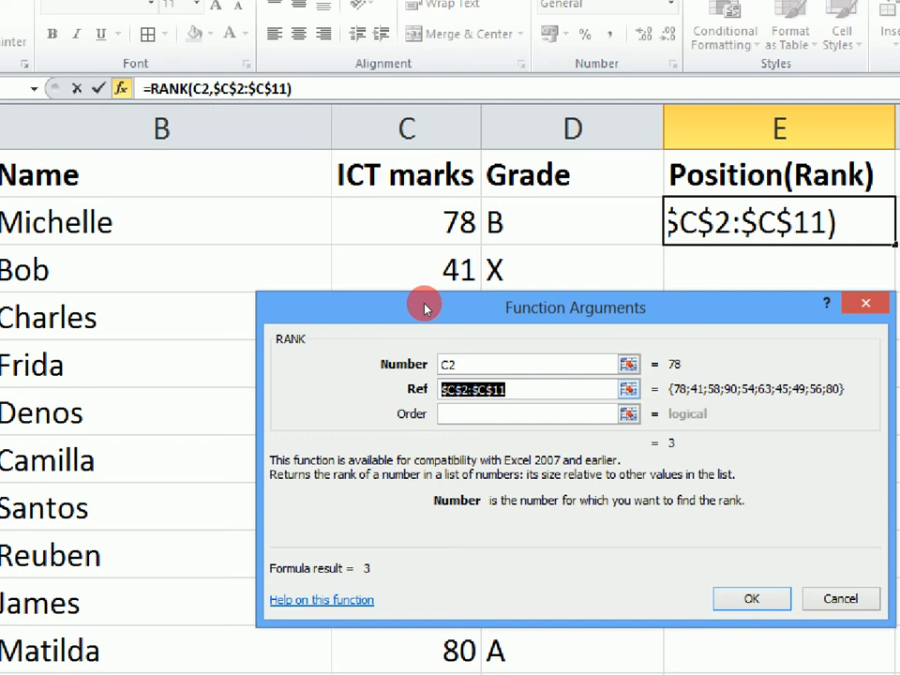
Complete RANK in E2 with the relative Ref C2:C11 and Order 0, and fill the formula down to E11.
key("Delete")
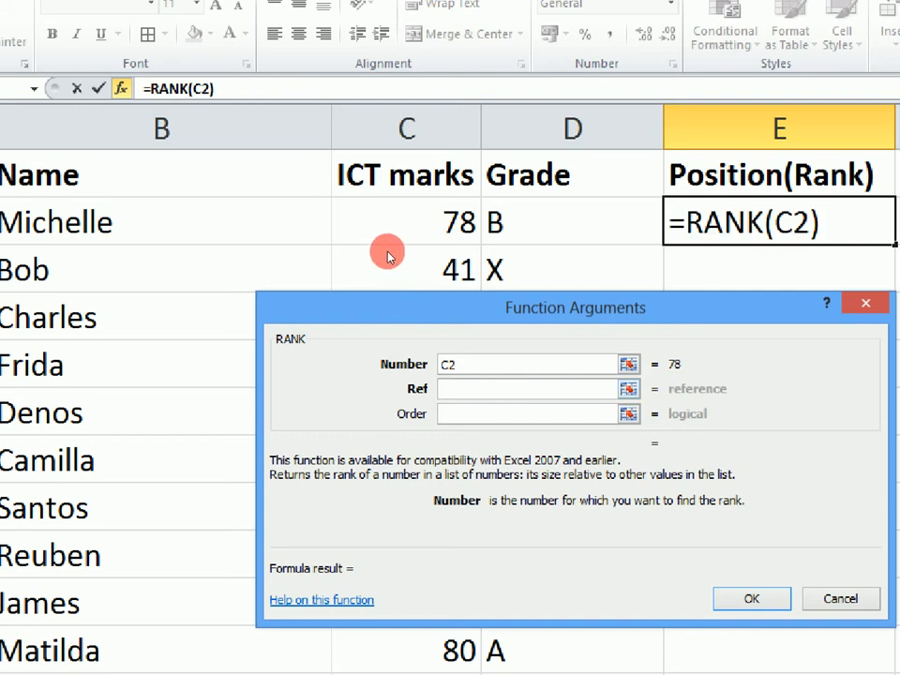
left_click_drag(382, 217, 380, 480)
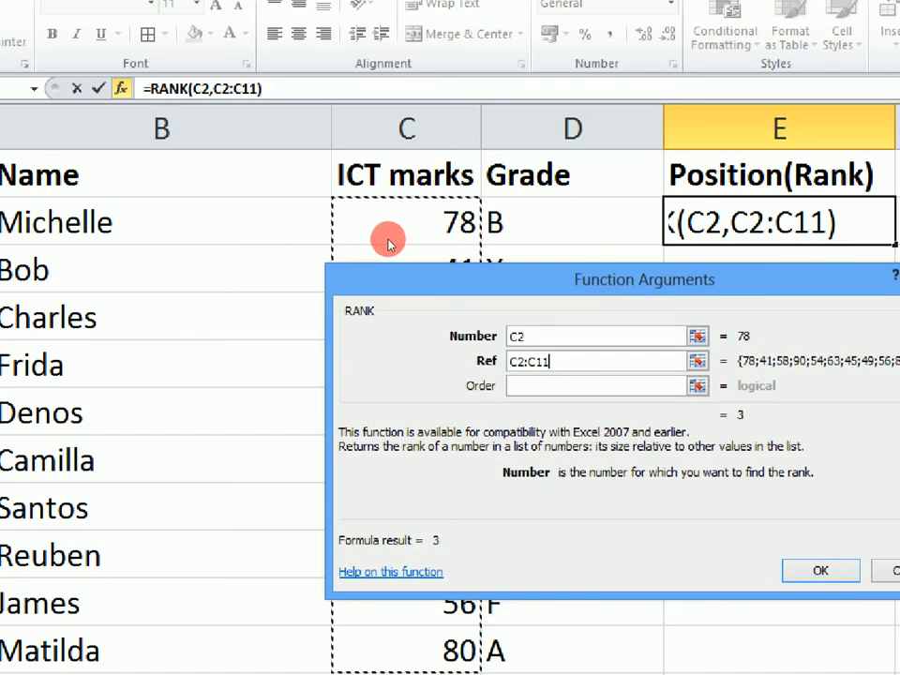
key("Tab")
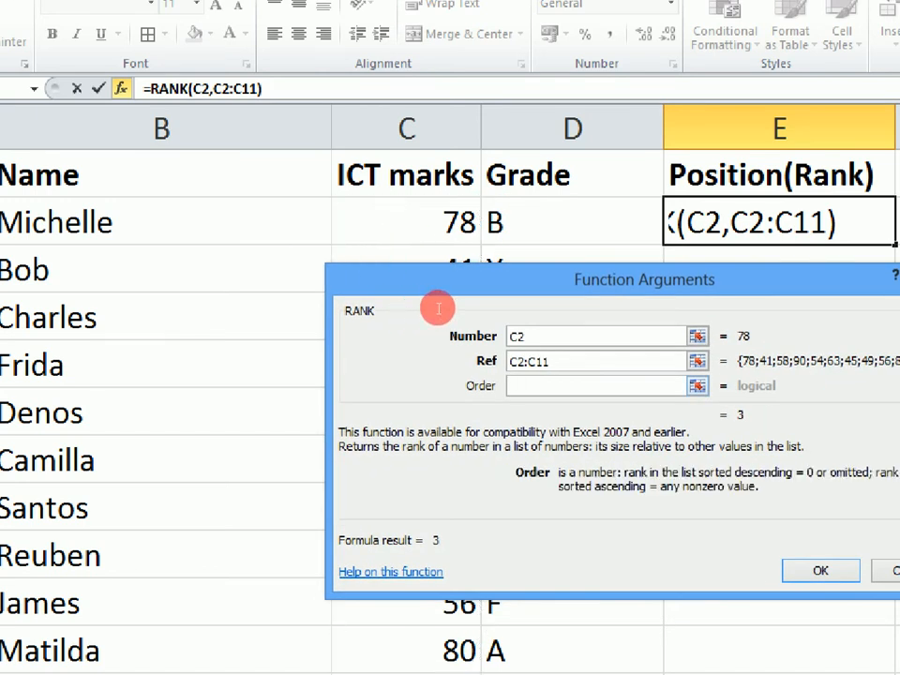
type("0")
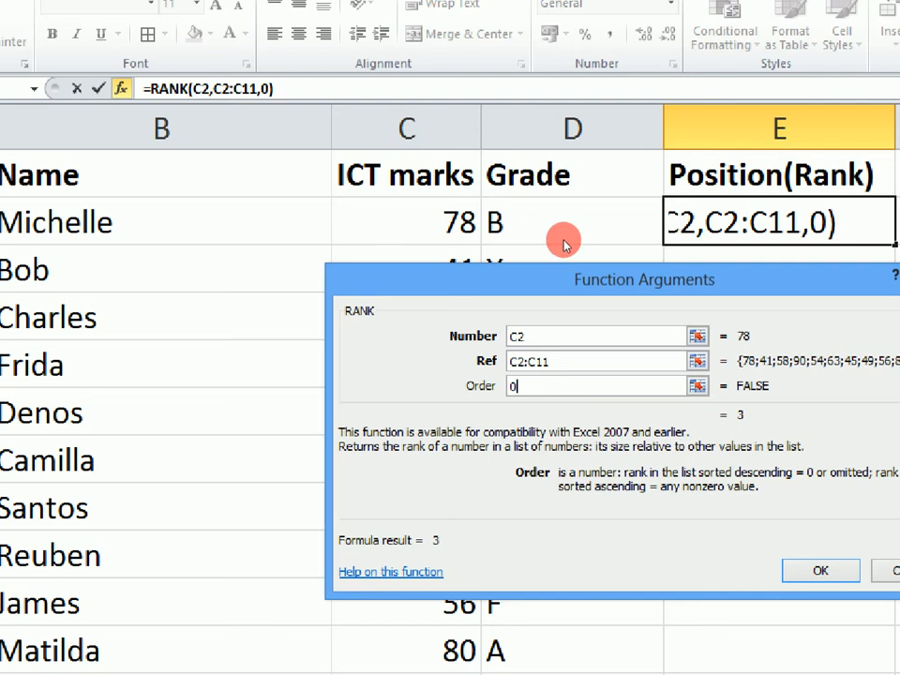
key("Return")
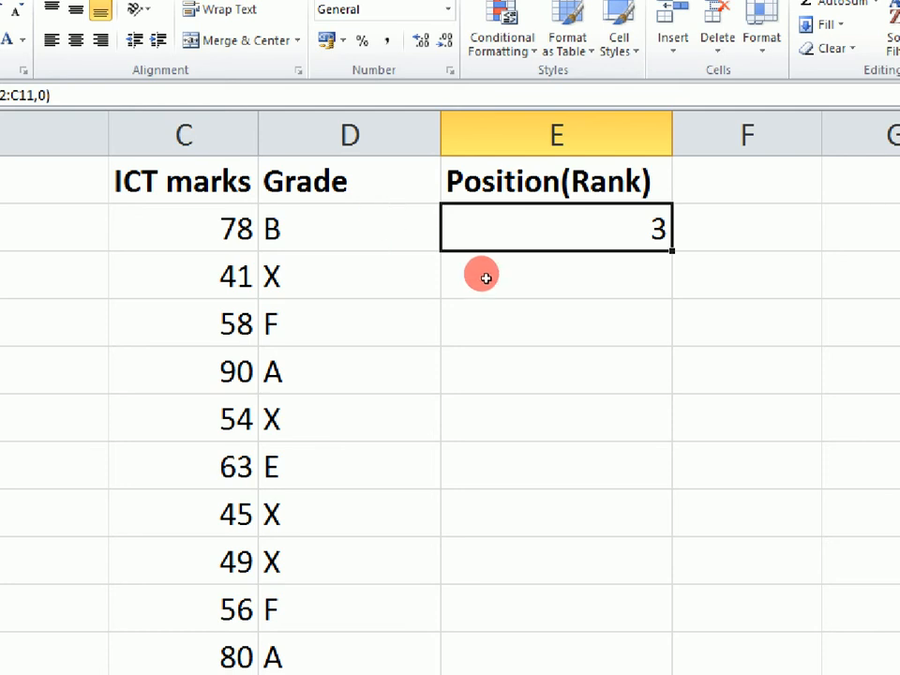
left_click_drag(673, 253, 646, 484)
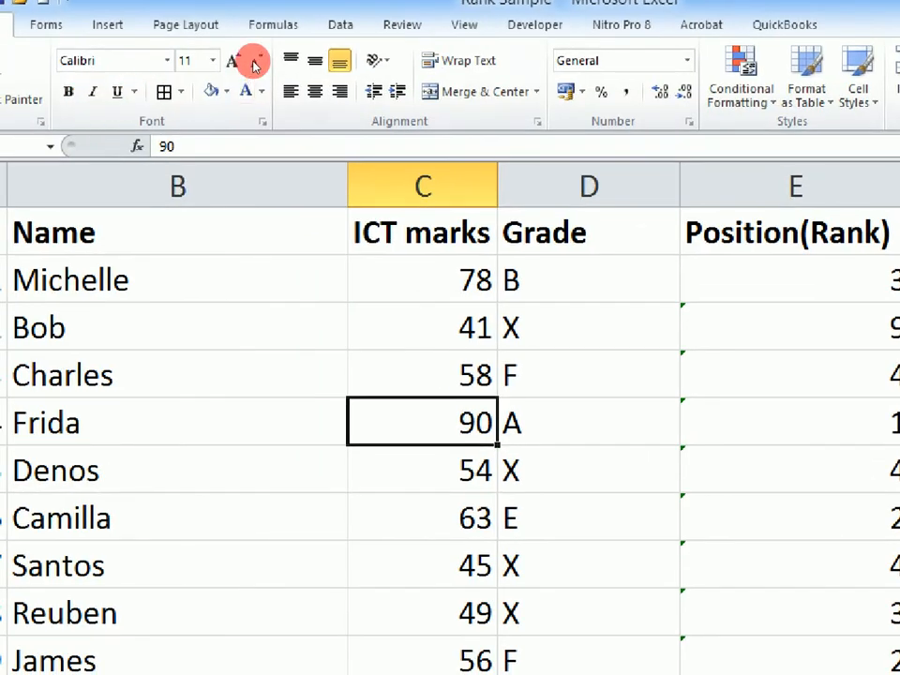
Fill the mark of 90 in C5 with red and the mark of 80 in C11 with blue.
left_click(226, 89)
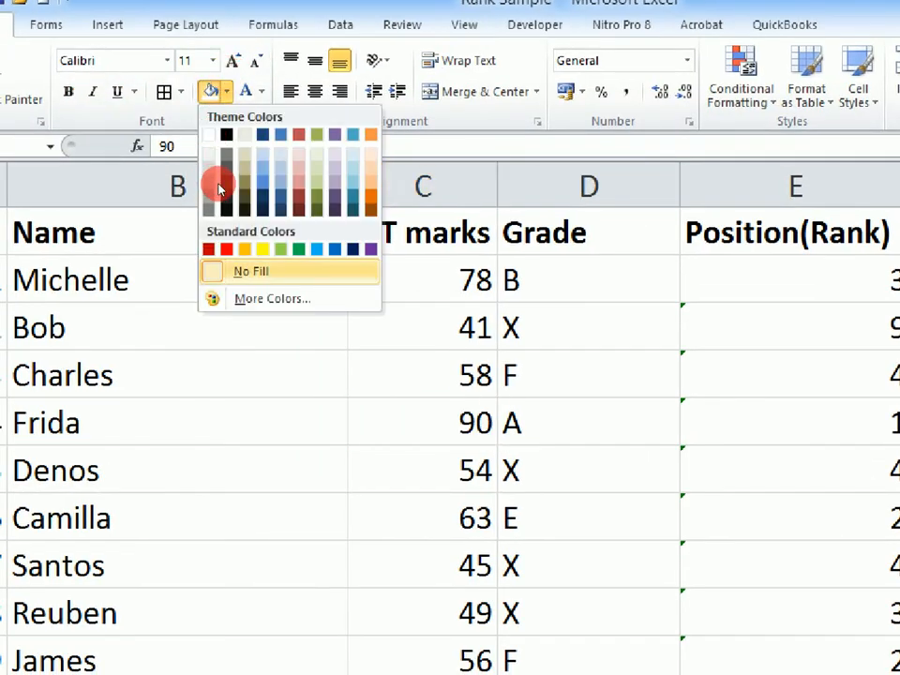
left_click(226, 248)
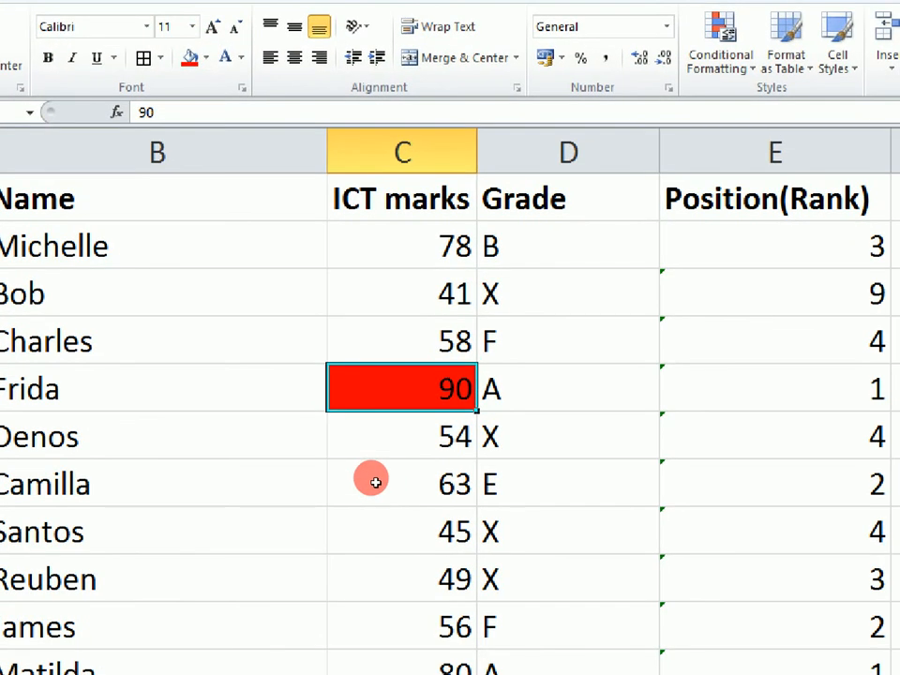
left_click(403, 667)
left_click(206, 57)
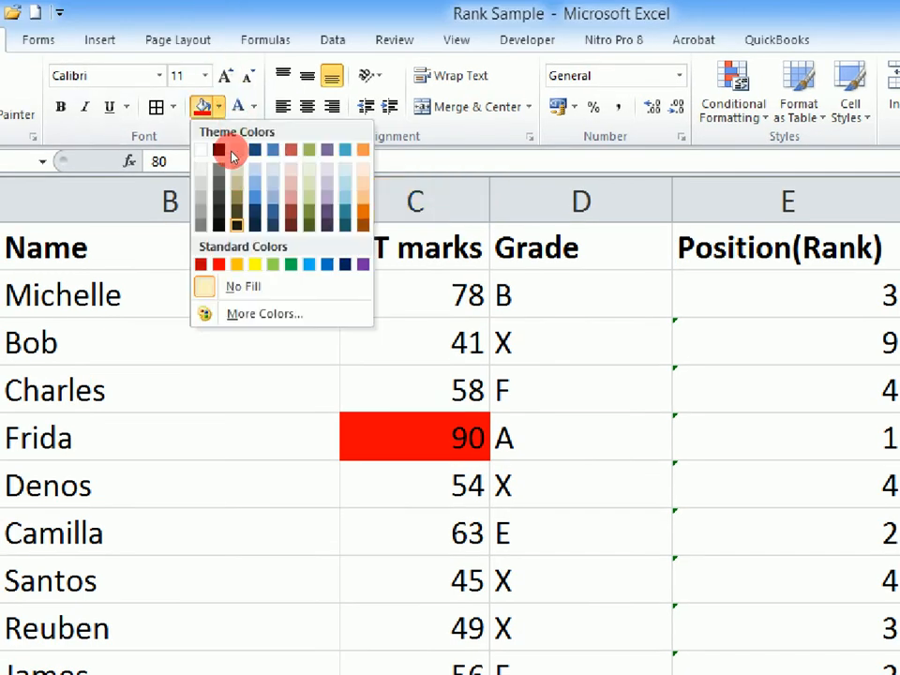
left_click(255, 196)
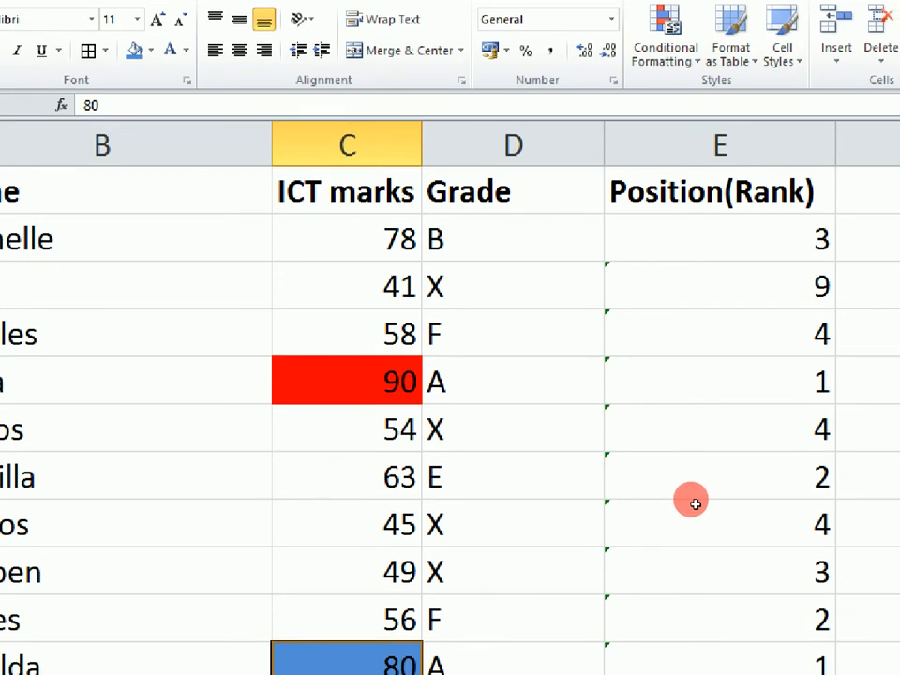
Clear all rank formulas from E2:E11 in the Position(Rank) column.
left_click_drag(637, 200, 641, 488)
key("Delete")
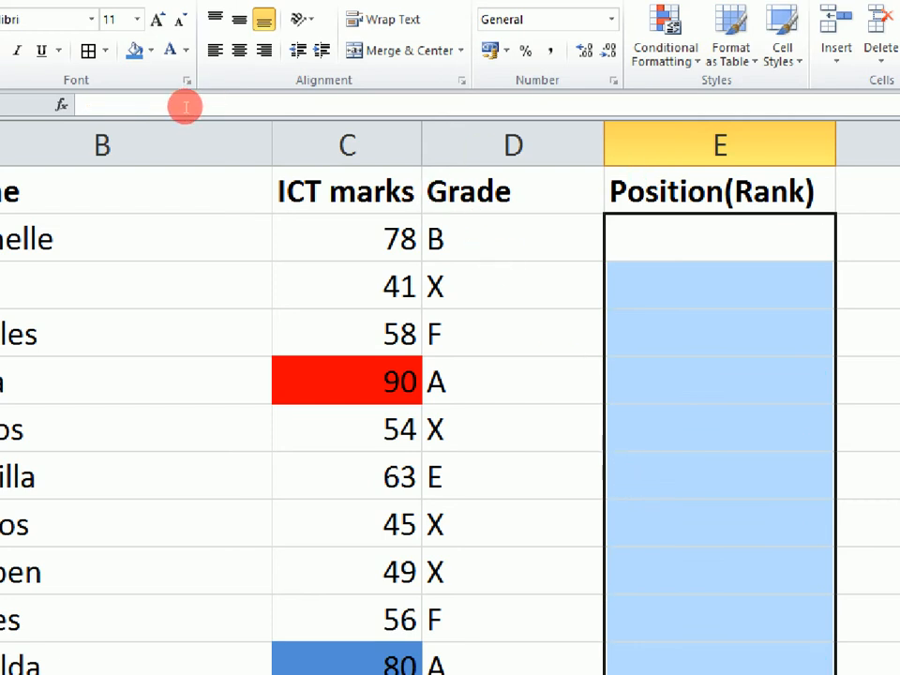
Insert the RANK function in E2 and set its Number argument to C2.
left_click(61, 104)
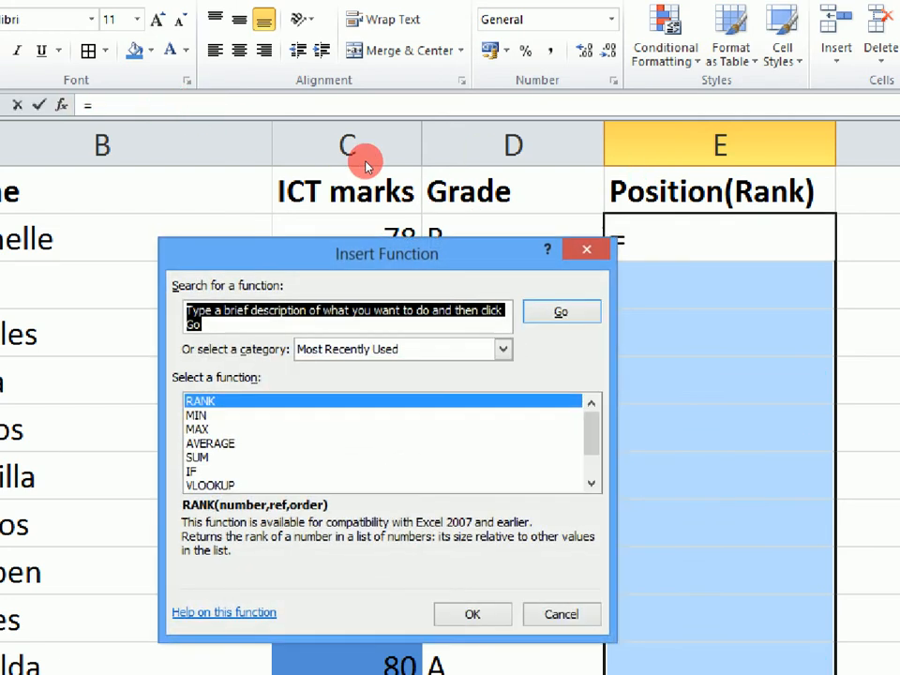
left_click(250, 310)
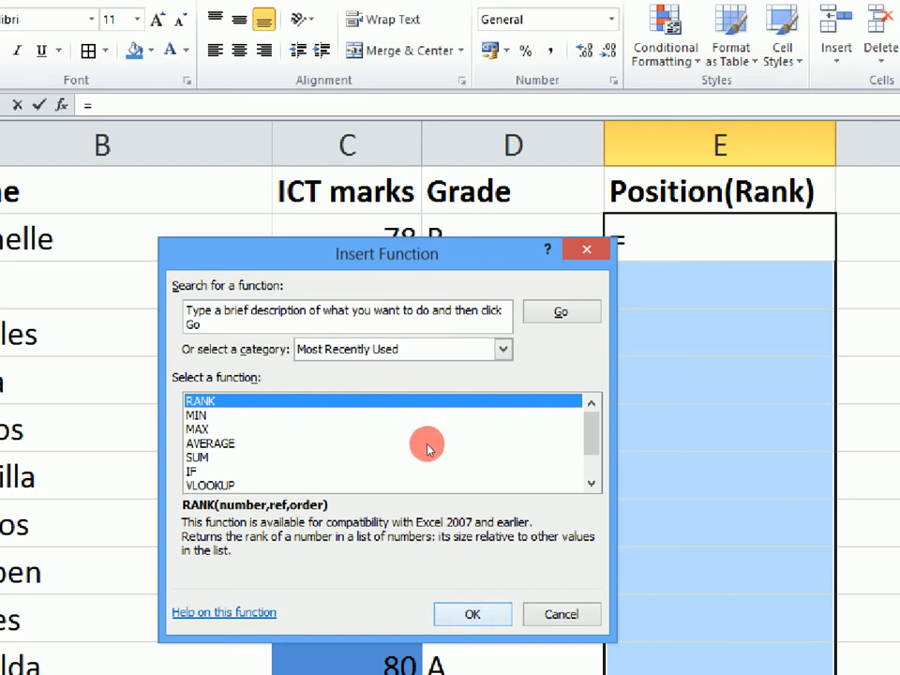
double_click(431, 400)
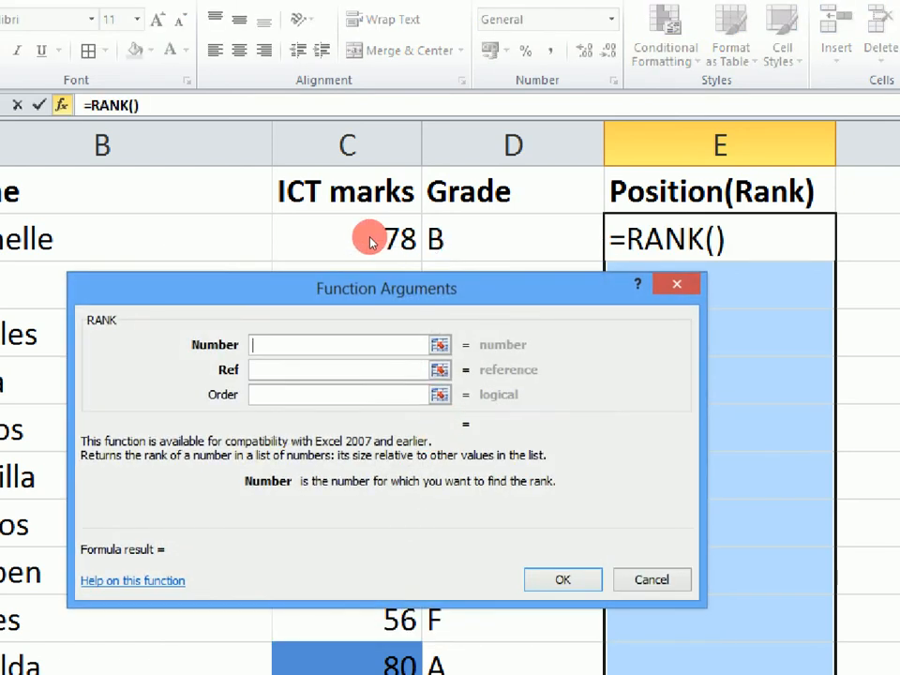
left_click_drag(371, 241, 505, 241)
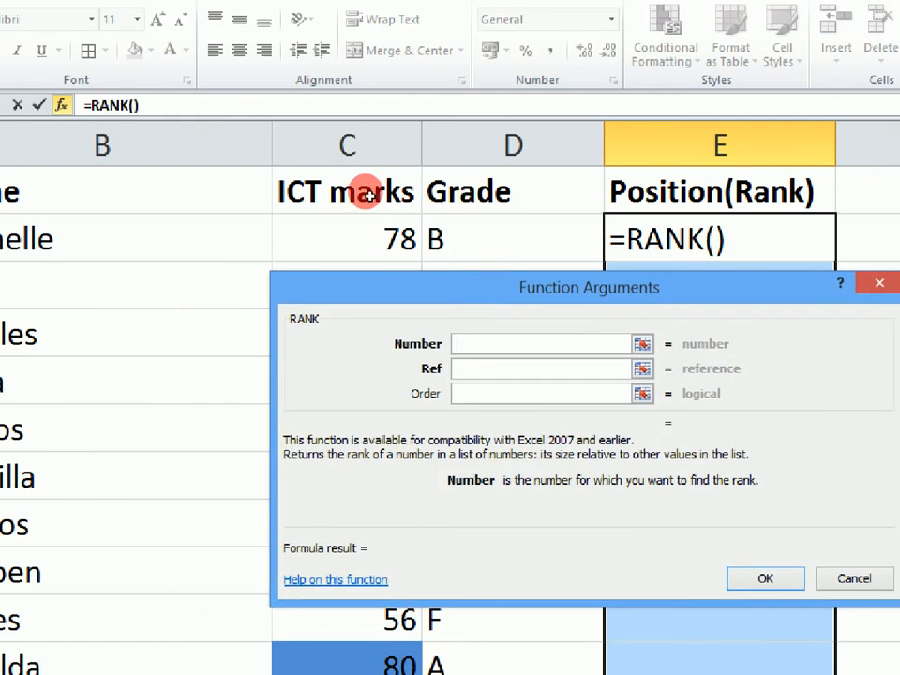
left_click(370, 233)
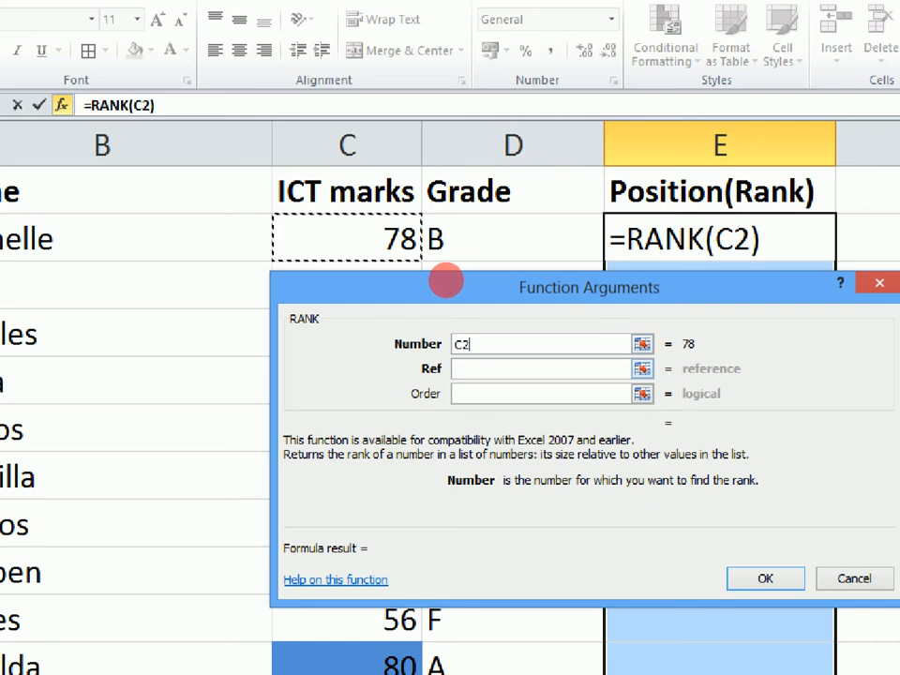
Set the Ref argument to the ICT marks range as the absolute reference $C$2:$C$11.
key("Tab")
left_click_drag(378, 224, 486, 227)
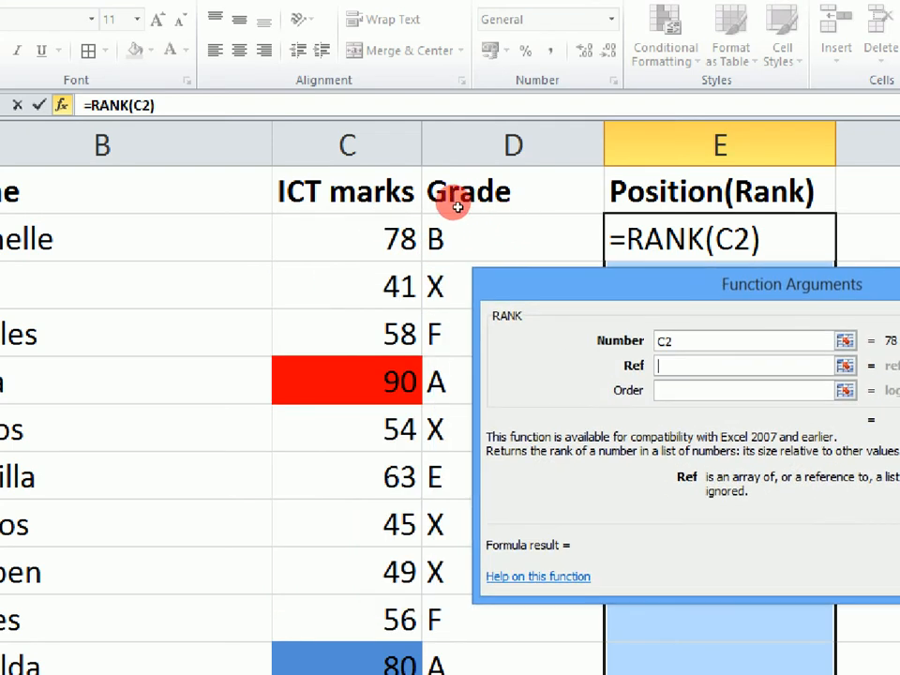
left_click_drag(370, 239, 357, 473)
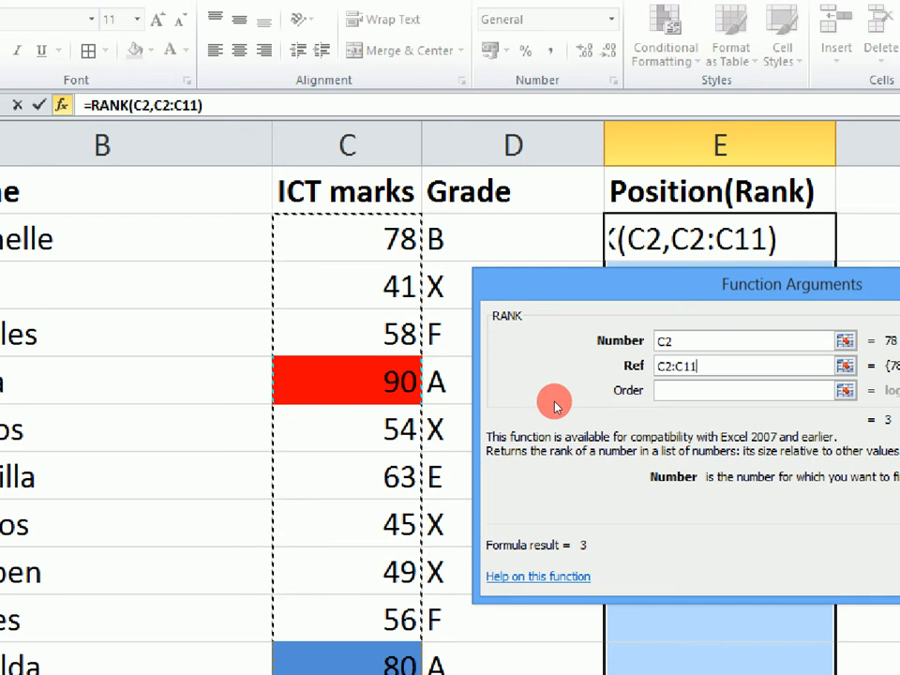
key("F4")
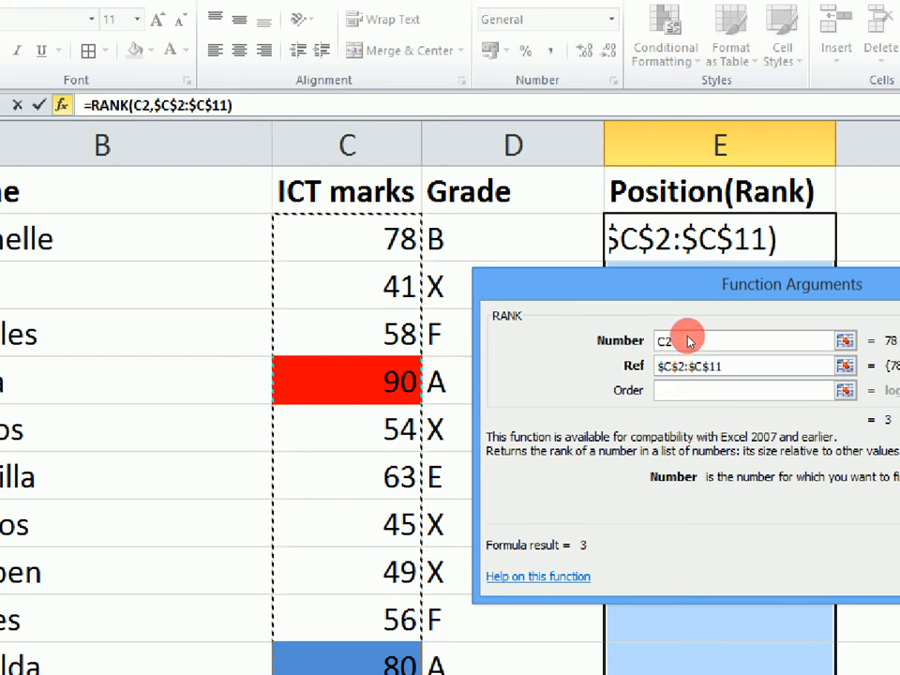
Set the RANK function's Order argument to 0 and complete the descending ranks in E2:E11.
key("Tab")
key("Tab")
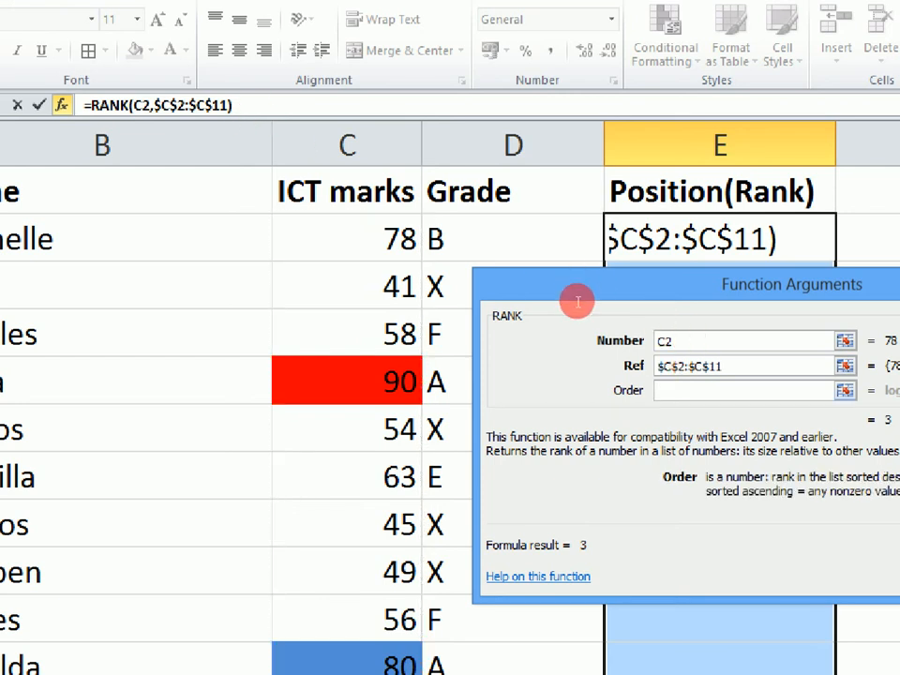
type("0")
left_click_drag(746, 290, 588, 279)
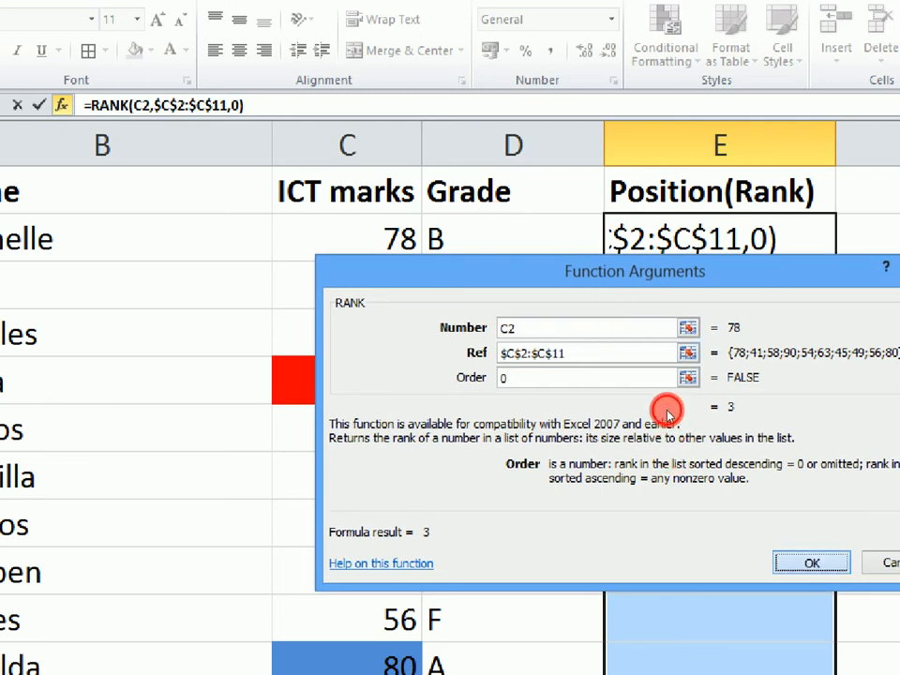
key("Return")
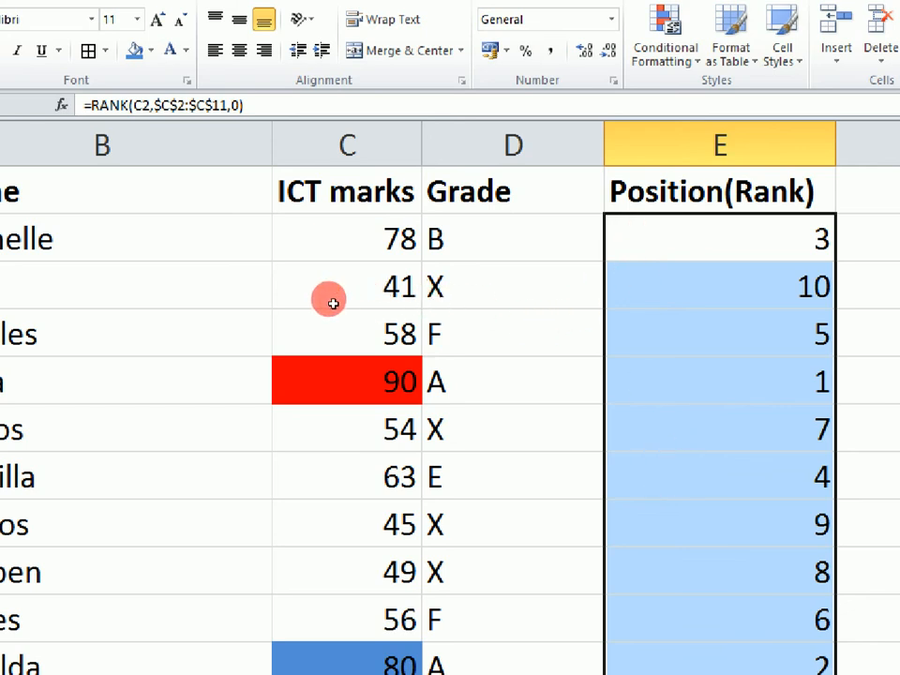
Check the ranks in E5 and E11 against the highlighted marks of 90 and 80.
left_click(332, 379)
left_click(650, 380)
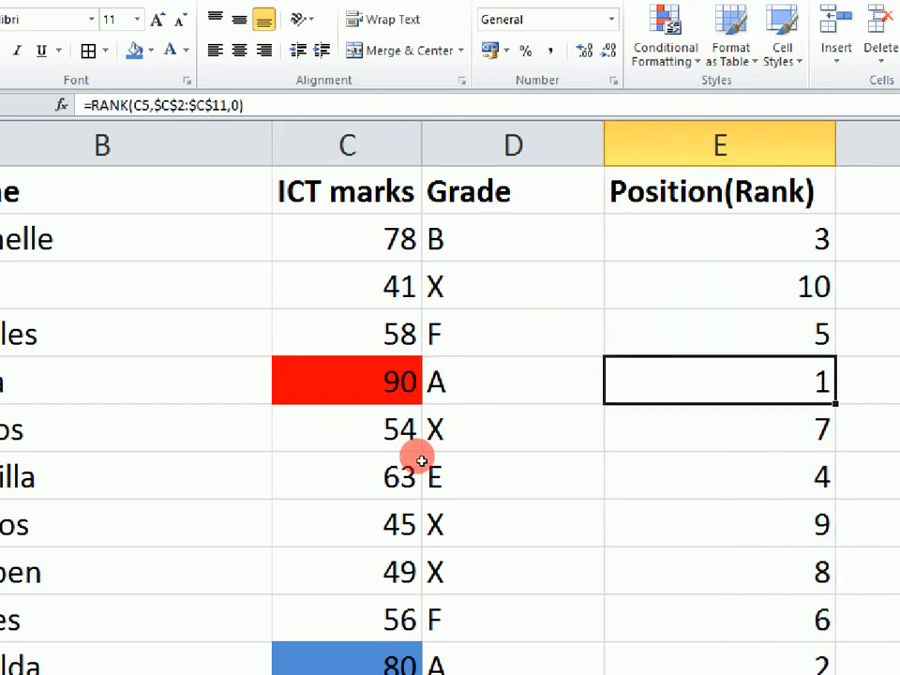
left_click(375, 661)
key("Right")
key("Right")
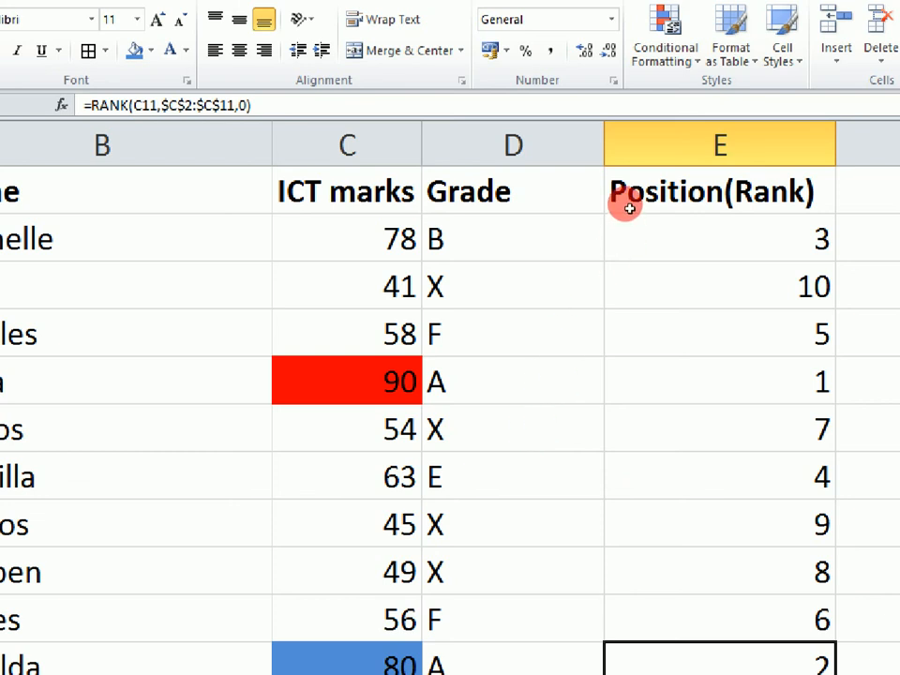
Clear the ranks in E2:E11 and insert the RANK function in E2 with C2 as its Number argument.
left_click_drag(621, 239, 619, 480)
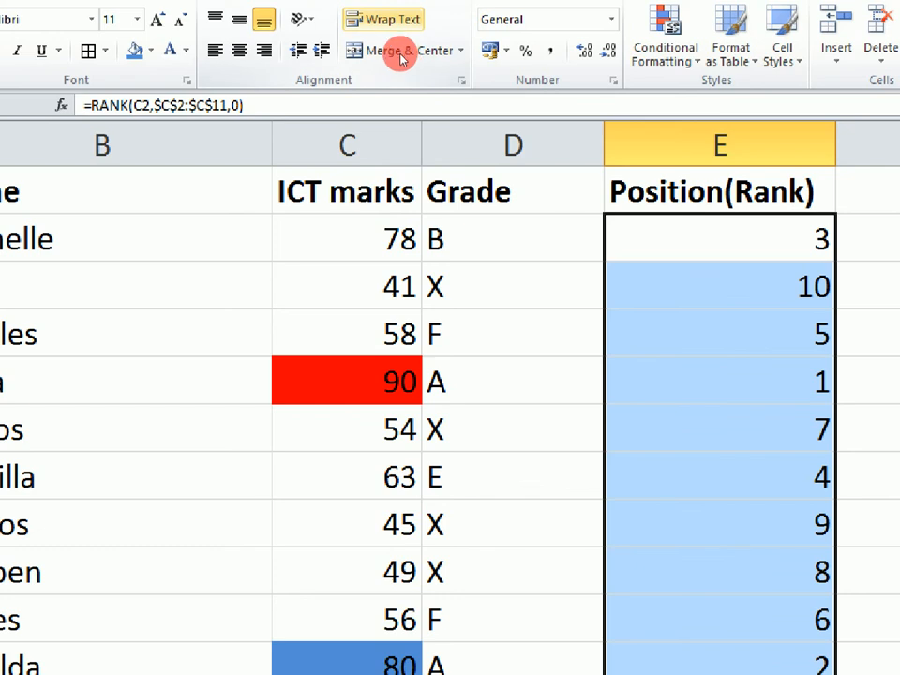
key("Delete")
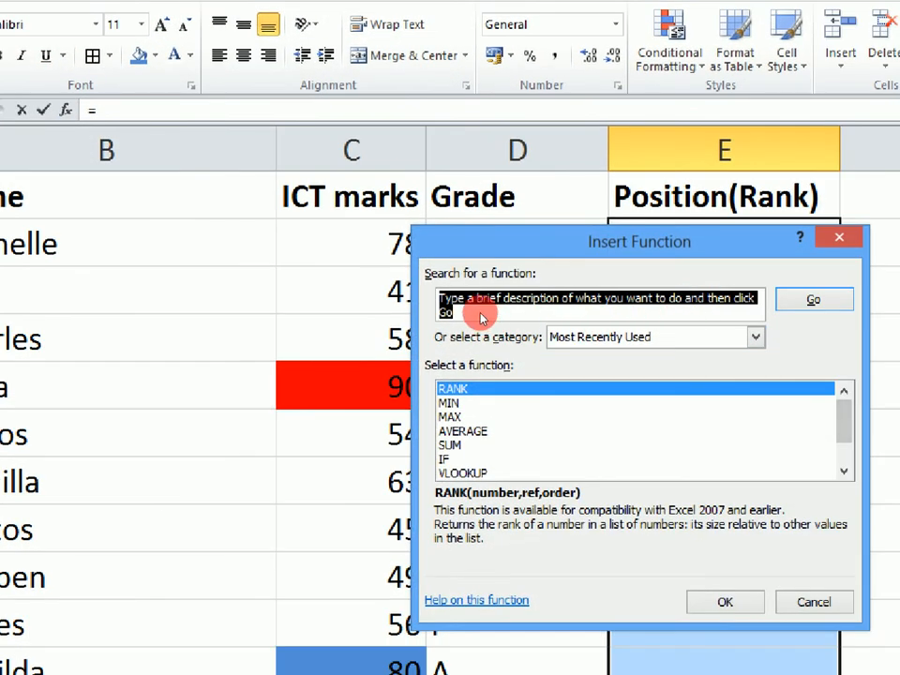
key("Return")
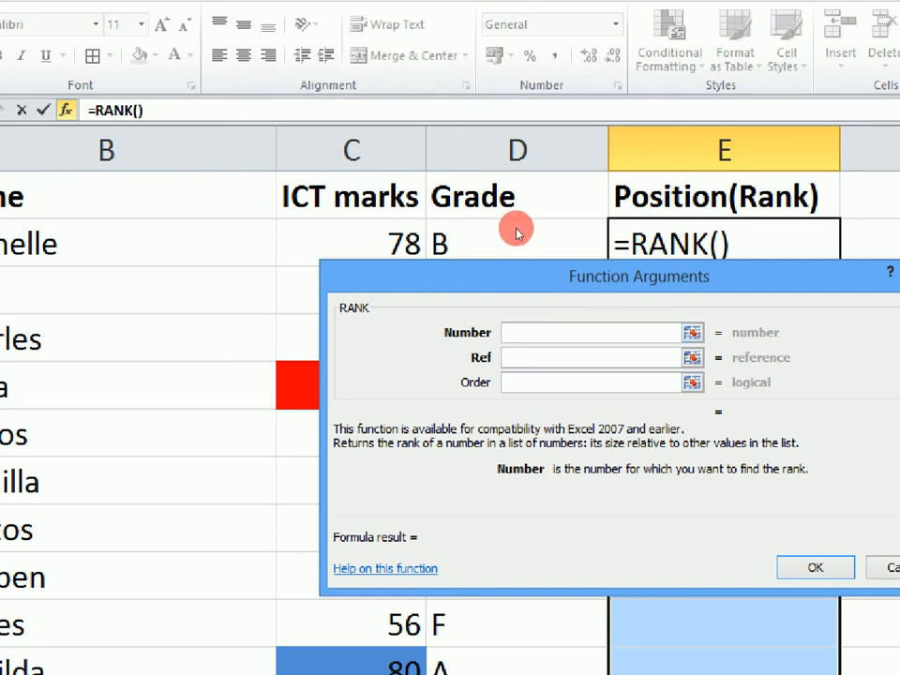
type("C2")
key("Tab")
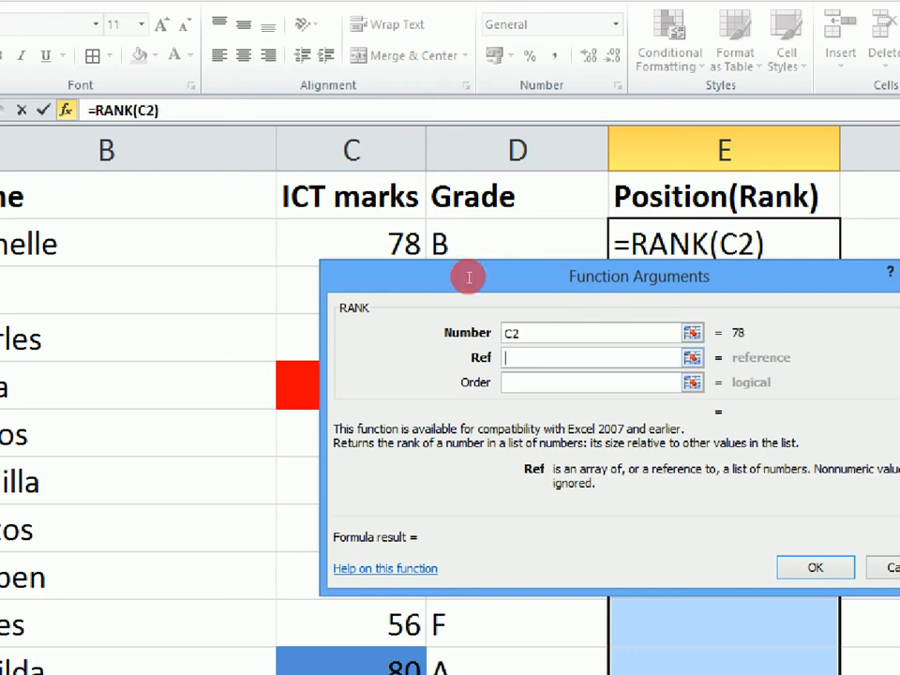
Set the Ref argument to the ICT marks as the absolute range $C$2:$C$11.
left_click_drag(400, 224, 546, 222)
left_click_drag(362, 242, 357, 482)
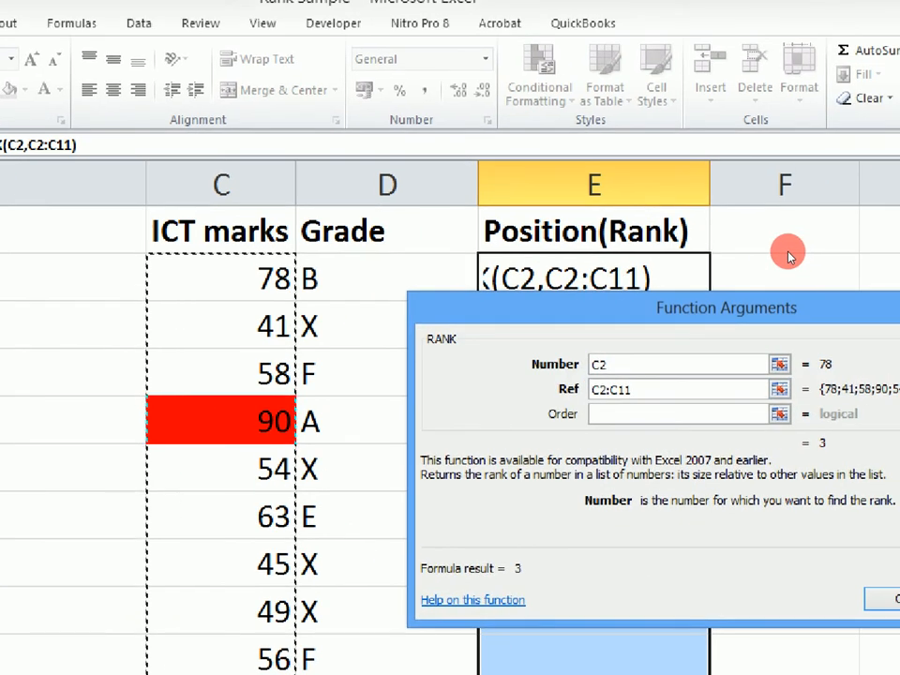
key("F4")
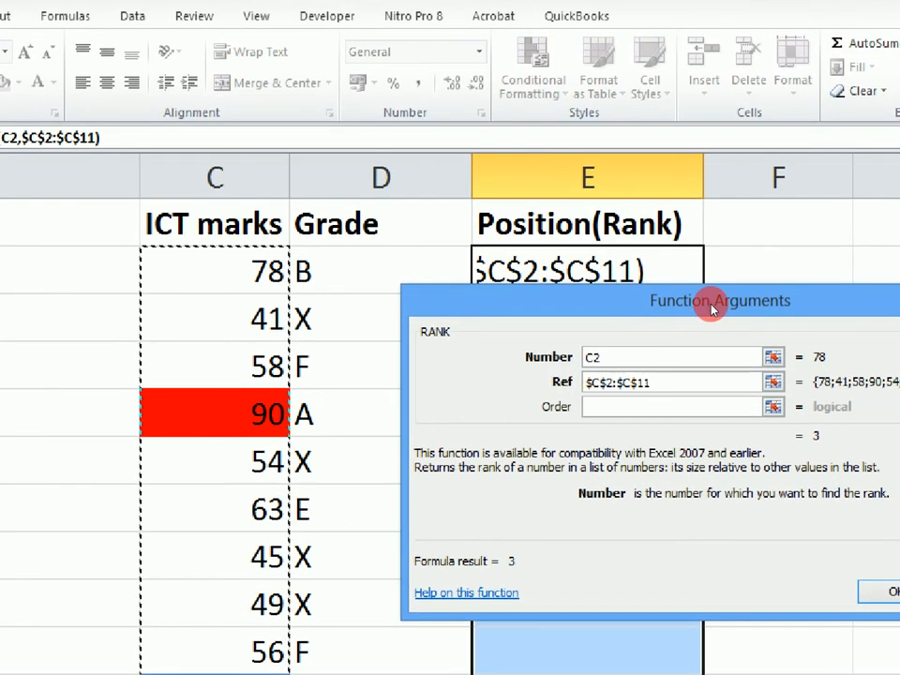
Set the Order argument to 1 for ascending ranking and fill the E2 formula down to E11.
key("Tab")
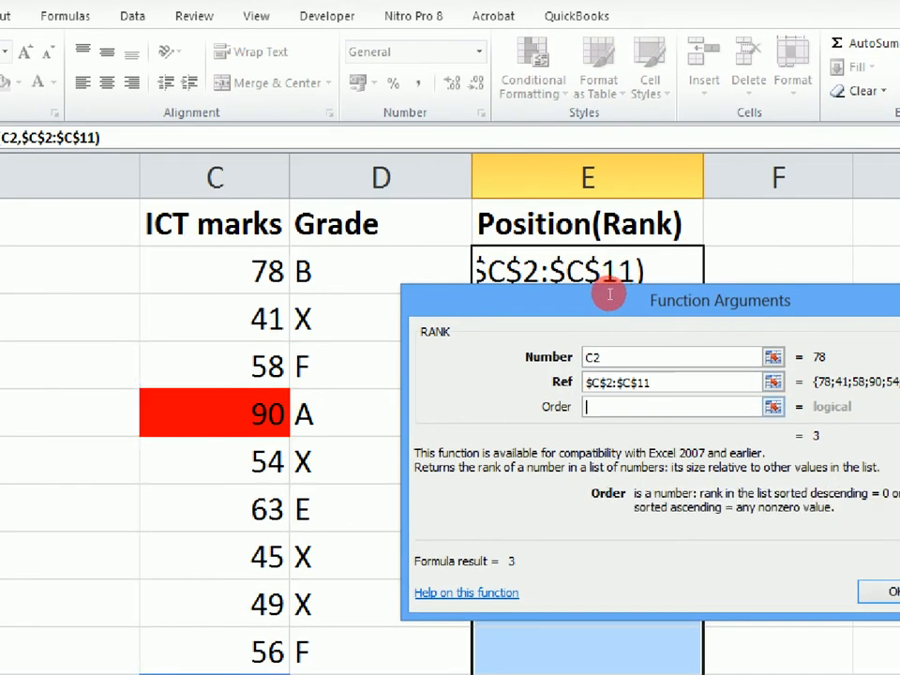
type("1")
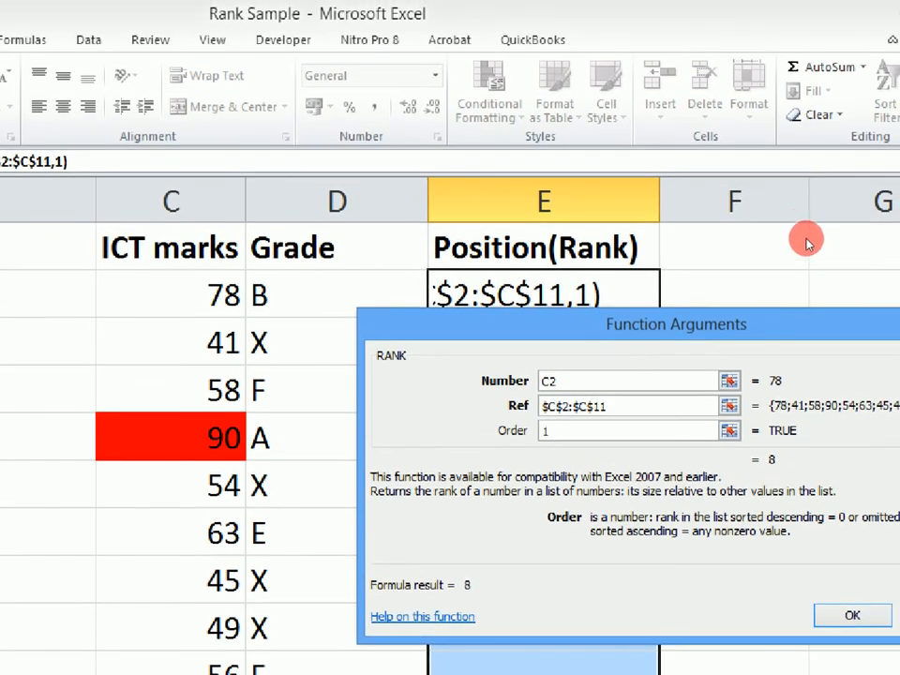
left_click_drag(786, 324, 702, 336)
left_click(771, 627)
left_click(647, 216)
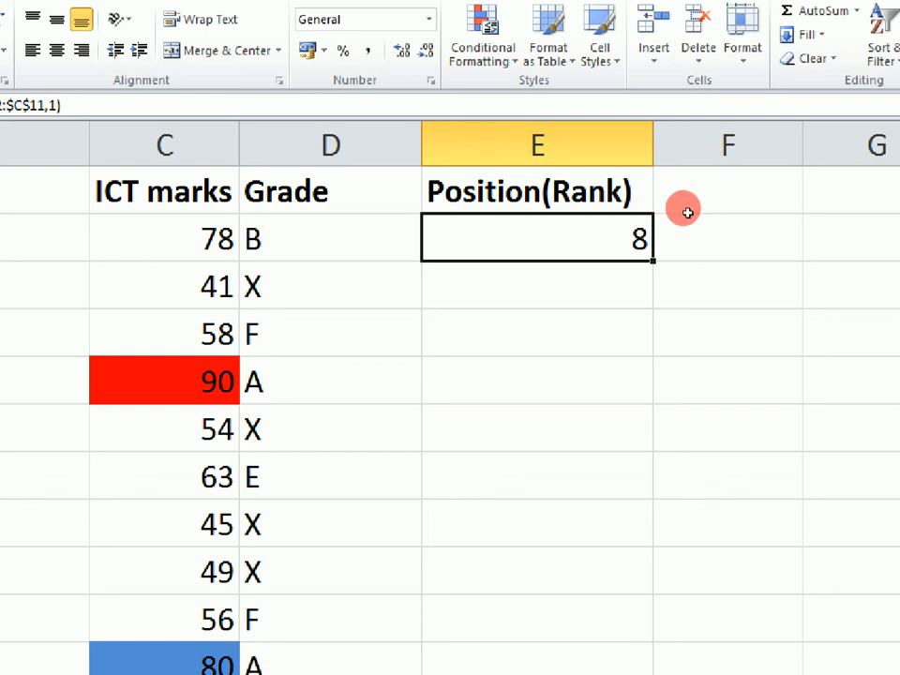
left_click_drag(653, 260, 662, 470)
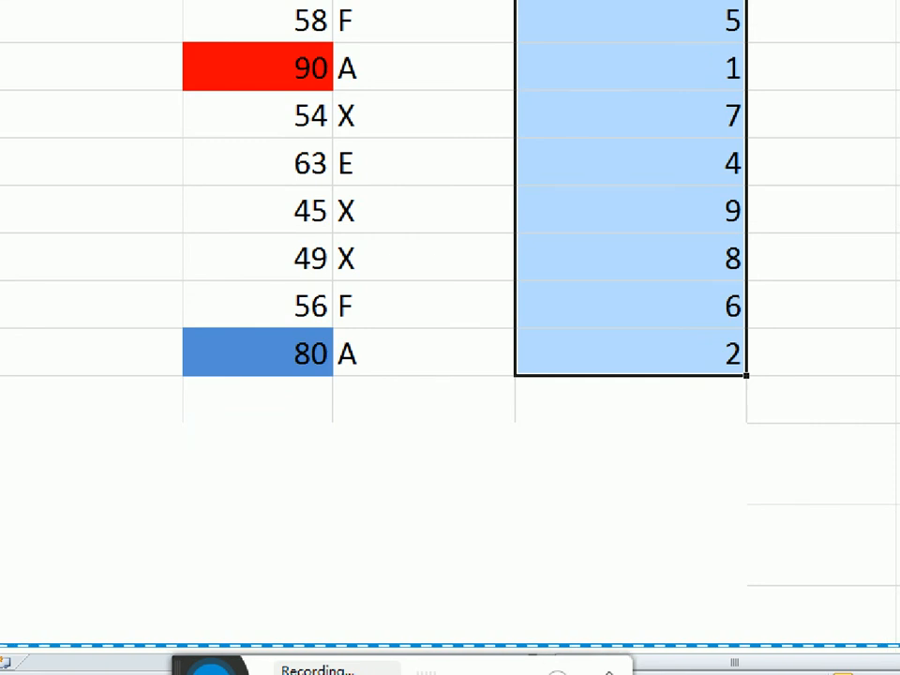
key("super+plus")
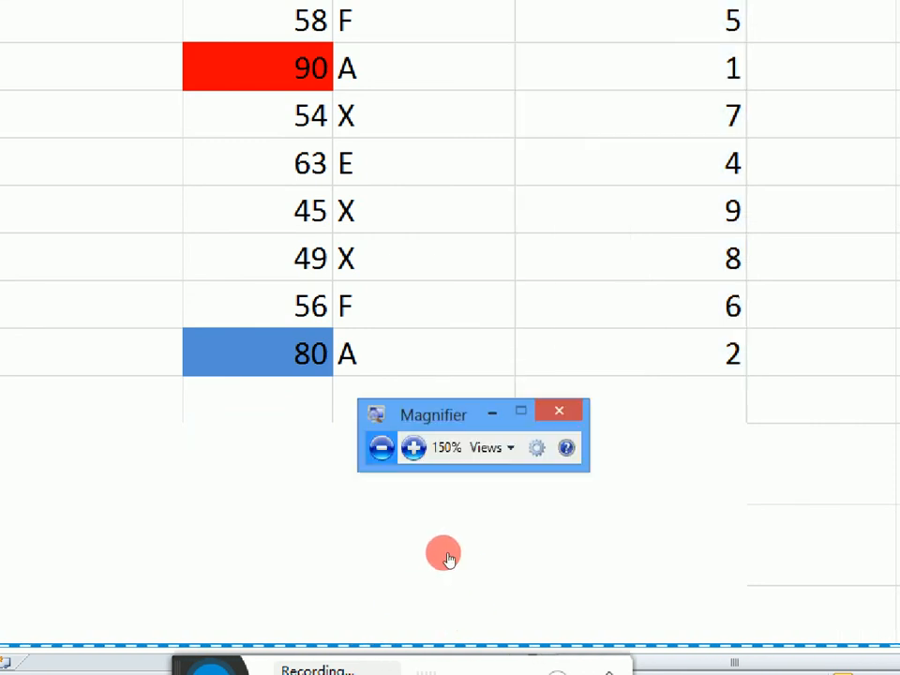
left_click(381, 447)
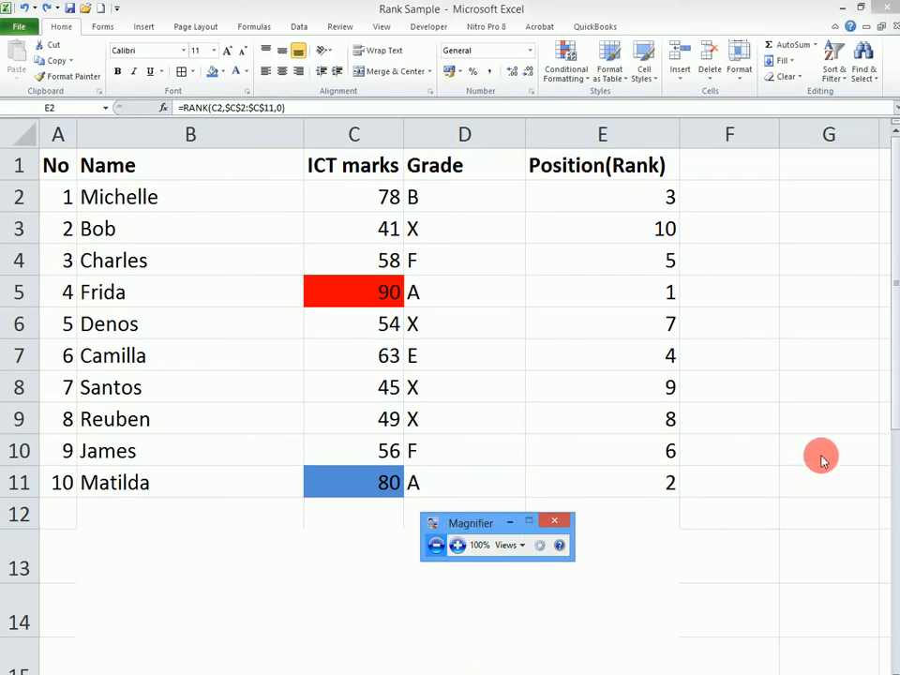